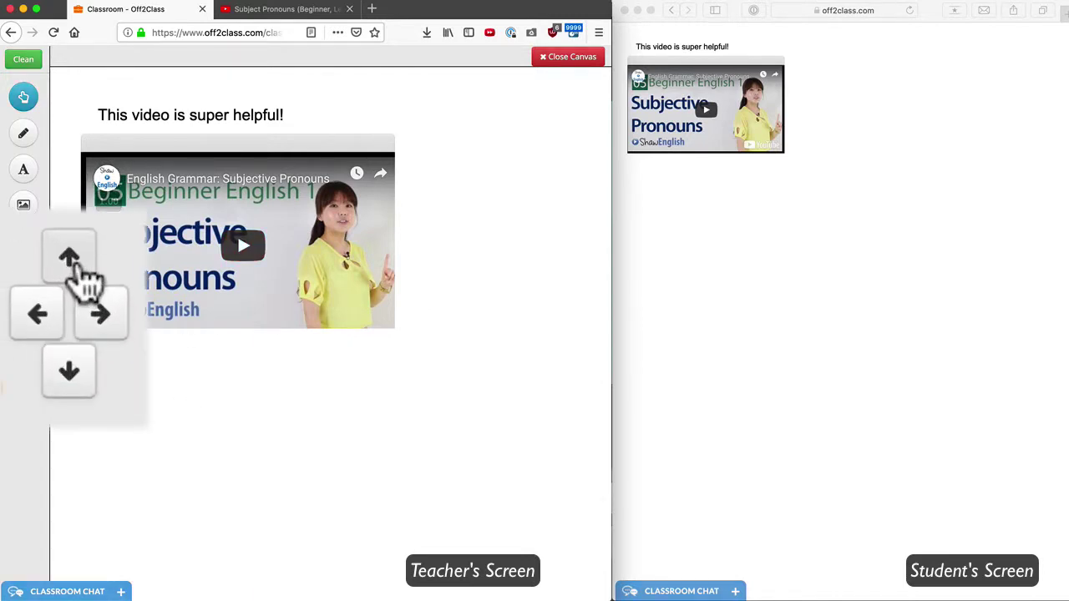
Step: Shift the canvas content up three increments and back down to its starting position
click(24, 304)
click(25, 304)
click(25, 304)
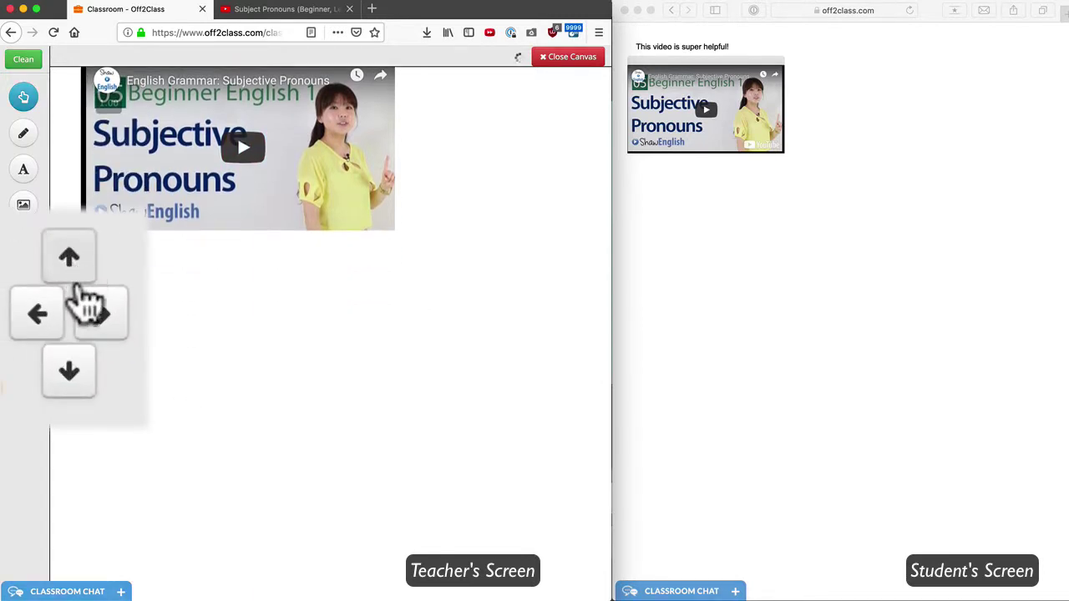
click(25, 334)
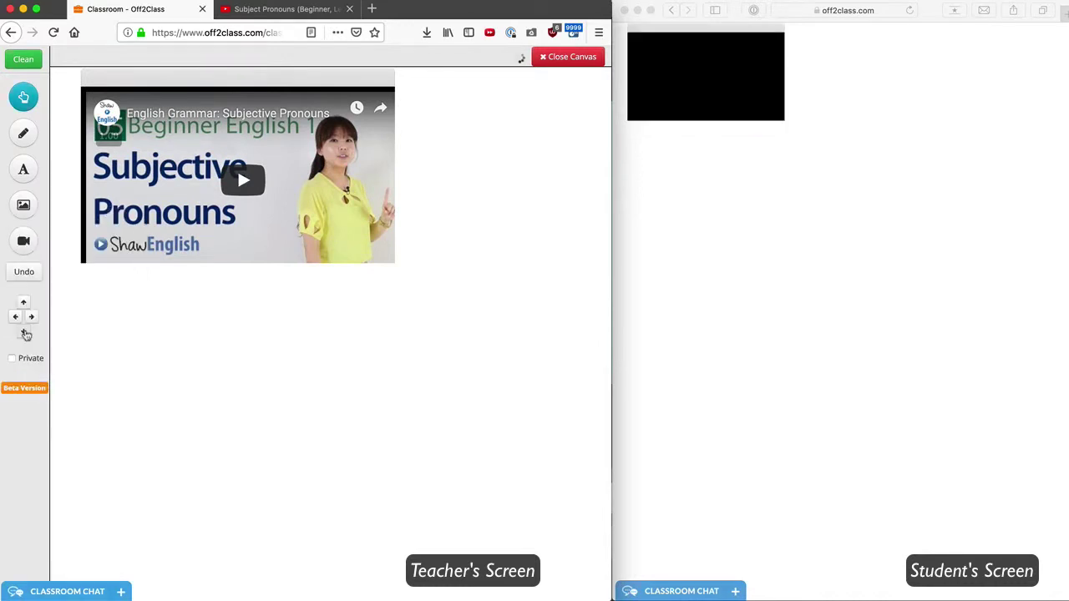
click(25, 334)
click(25, 334)
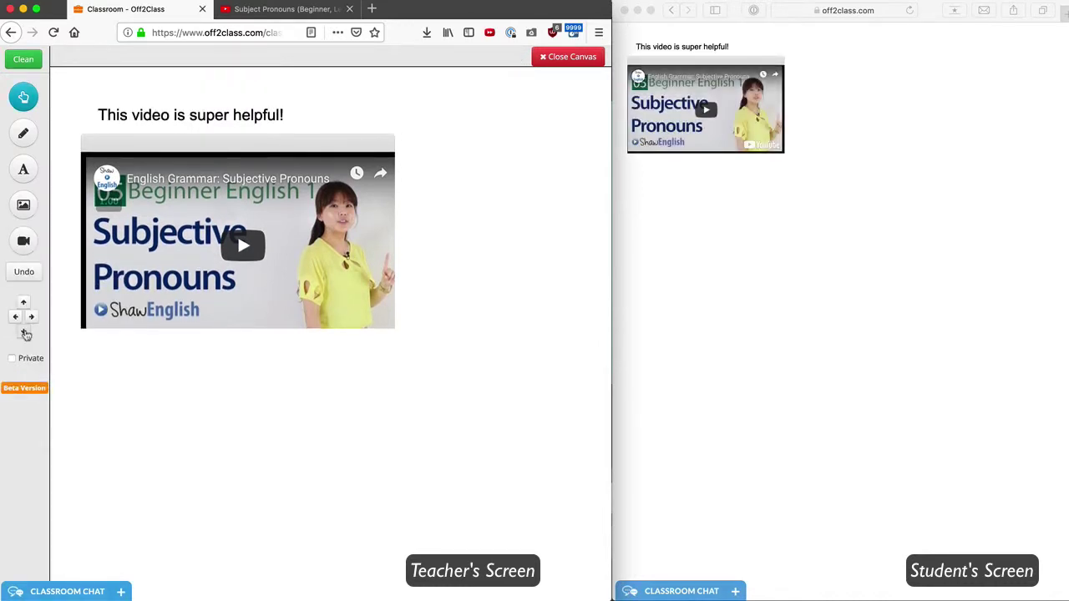
Step: Shift the canvas content left by one increment and right by three
click(15, 317)
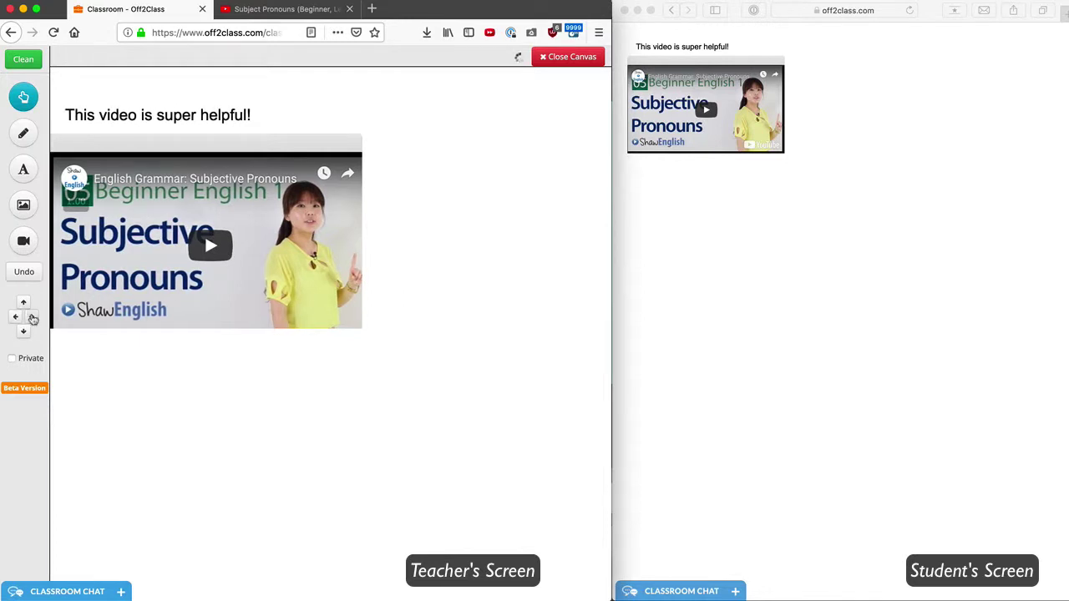
click(32, 317)
click(32, 317)
click(31, 317)
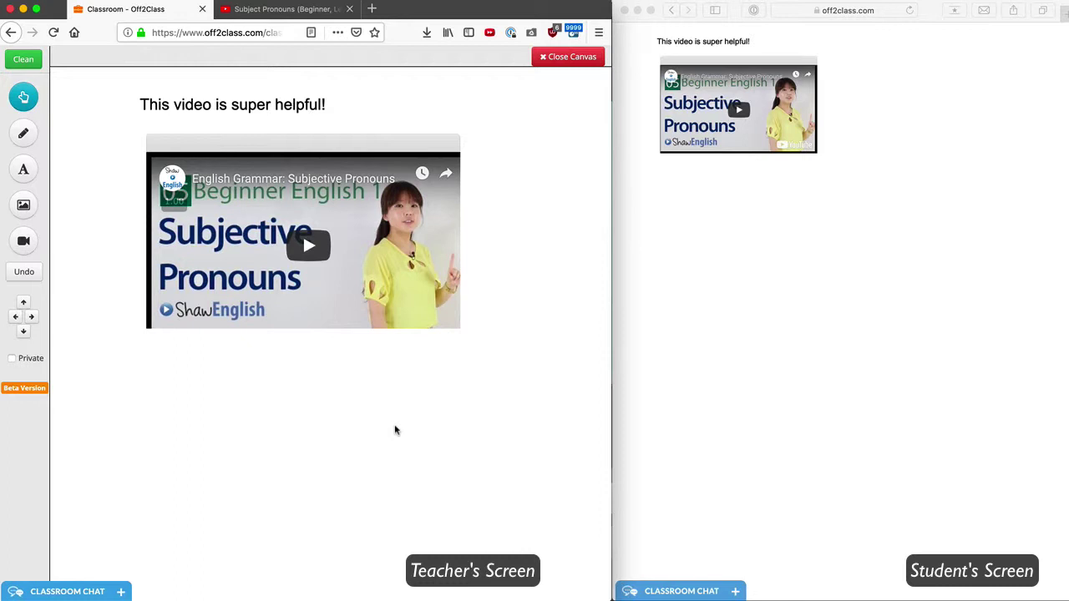
Step: Move the text "This video is super helpful!" below the video, shift the canvas content up one increment, and deselect the text
click(282, 104)
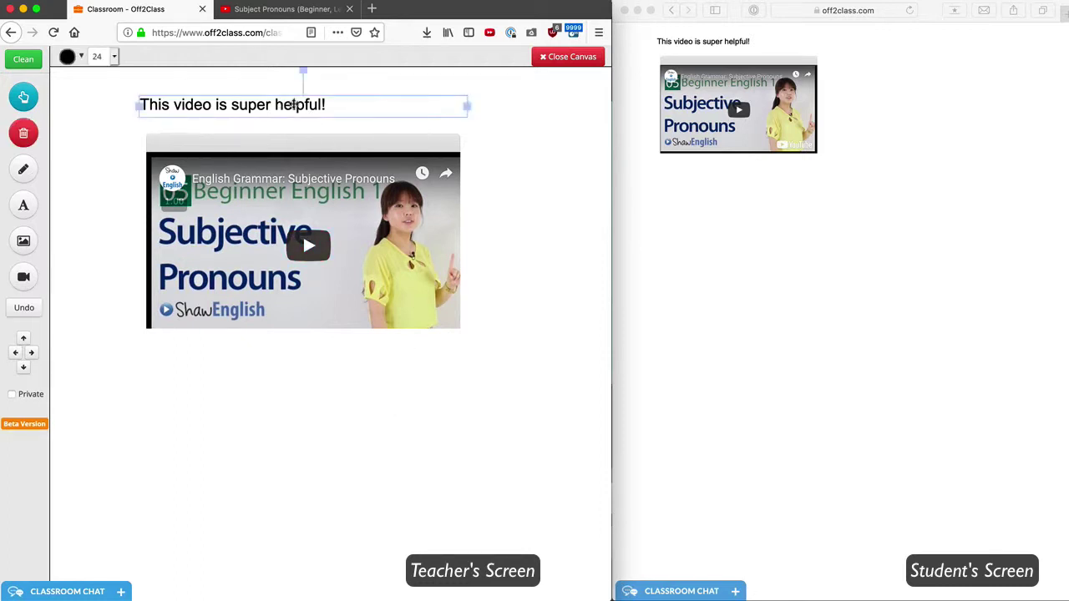
drag(282, 104, 405, 103)
click(388, 430)
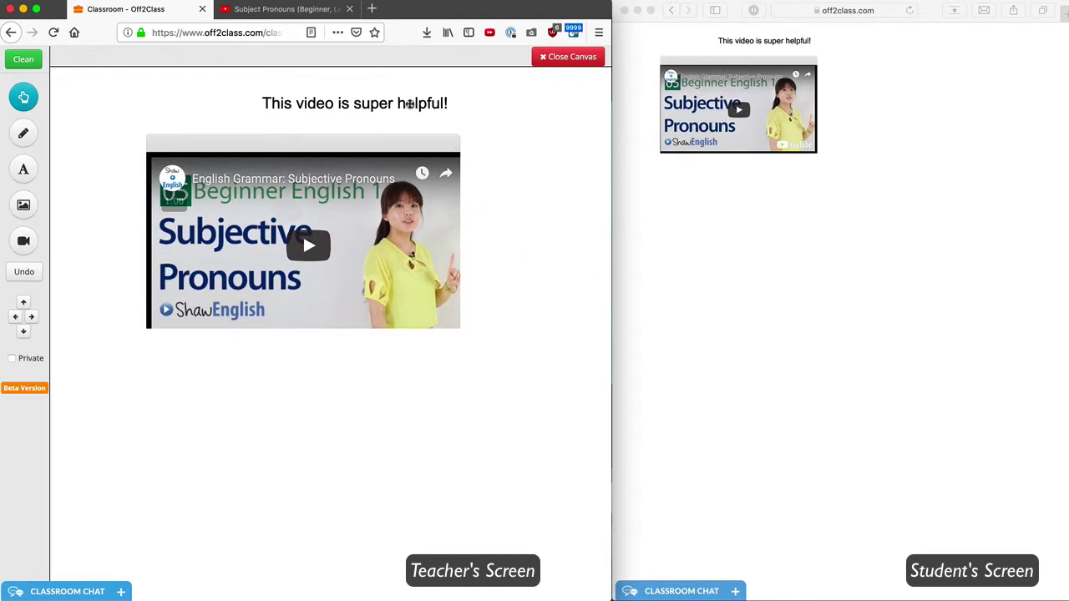
drag(406, 103, 462, 364)
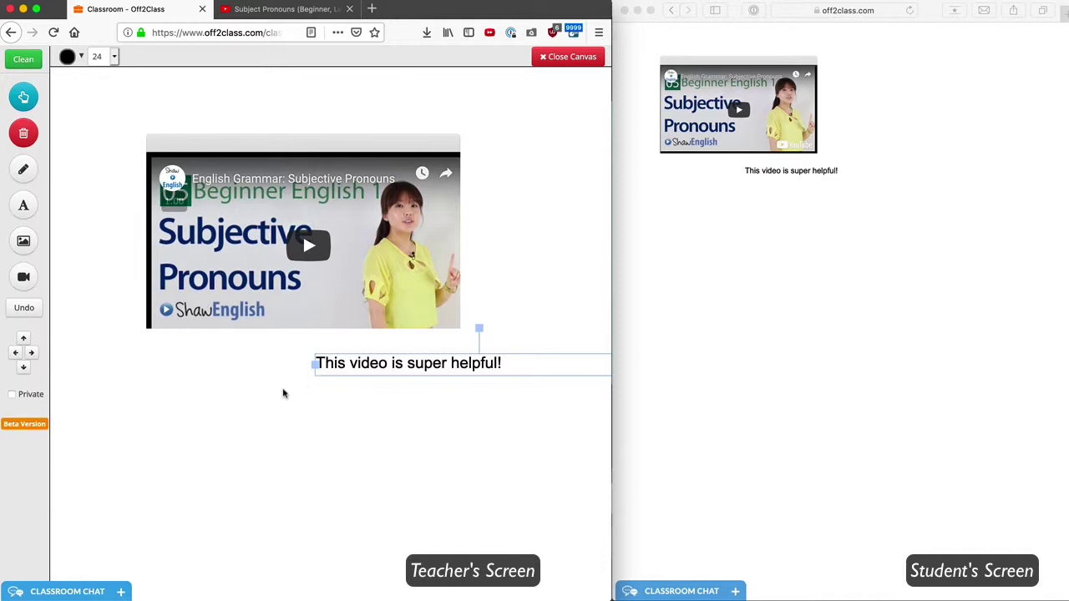
drag(434, 362, 257, 371)
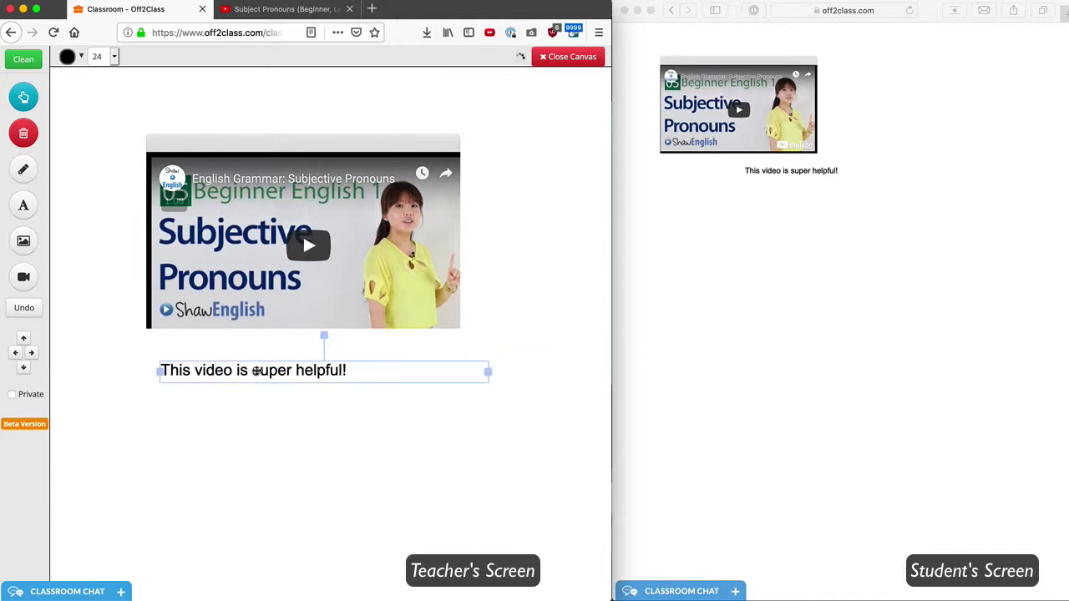
click(24, 338)
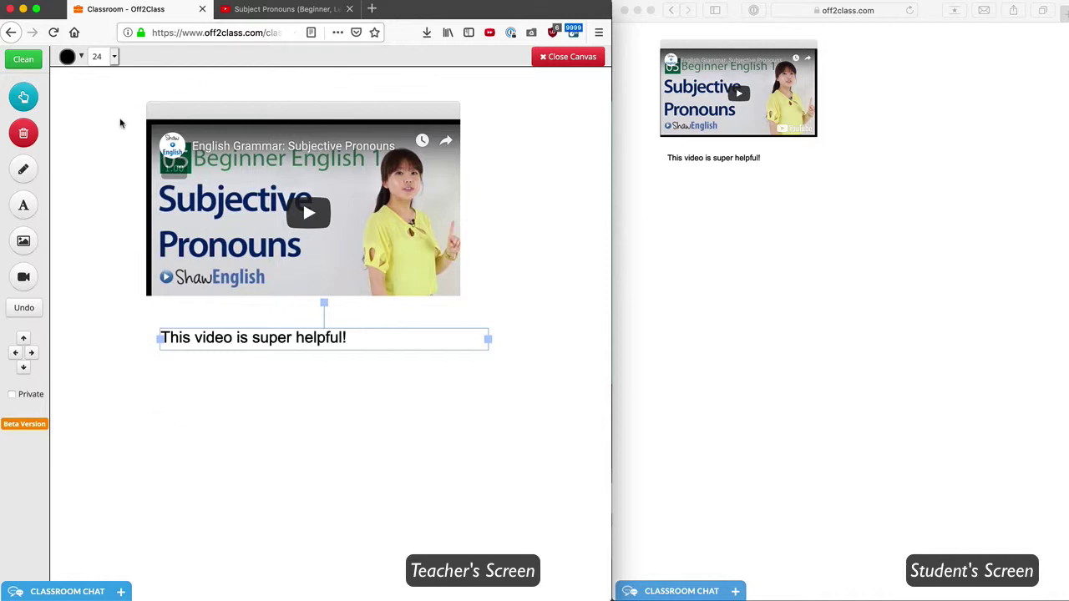
click(551, 152)
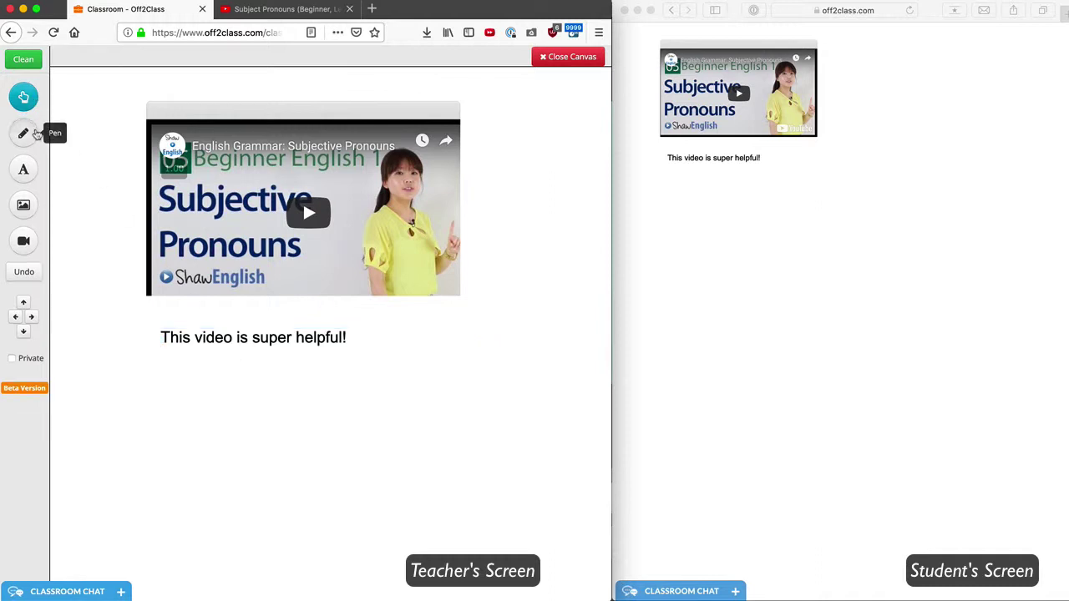
Step: Draw a freehand smiley face in black with the Pen below the caption text
click(24, 134)
drag(127, 389, 132, 435)
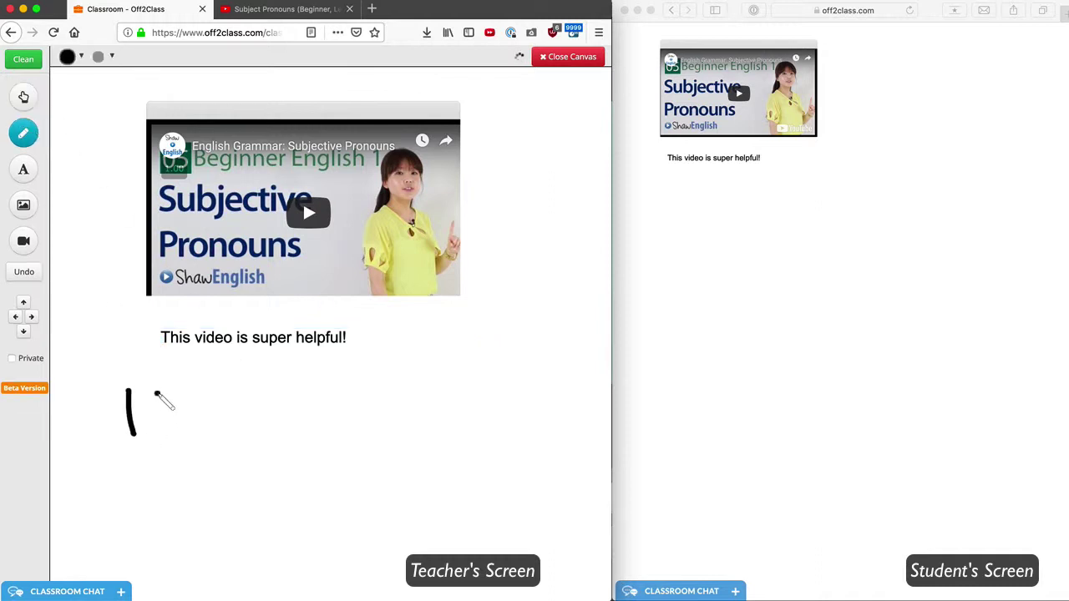
mouse_move(156, 391)
mouse_down()
mouse_move(165, 434)
mouse_move(234, 469)
mouse_move(218, 411)
mouse_up()
Step: Add a text box below the video caption reading "Look at my dog! ____ likes her food!"
click(23, 168)
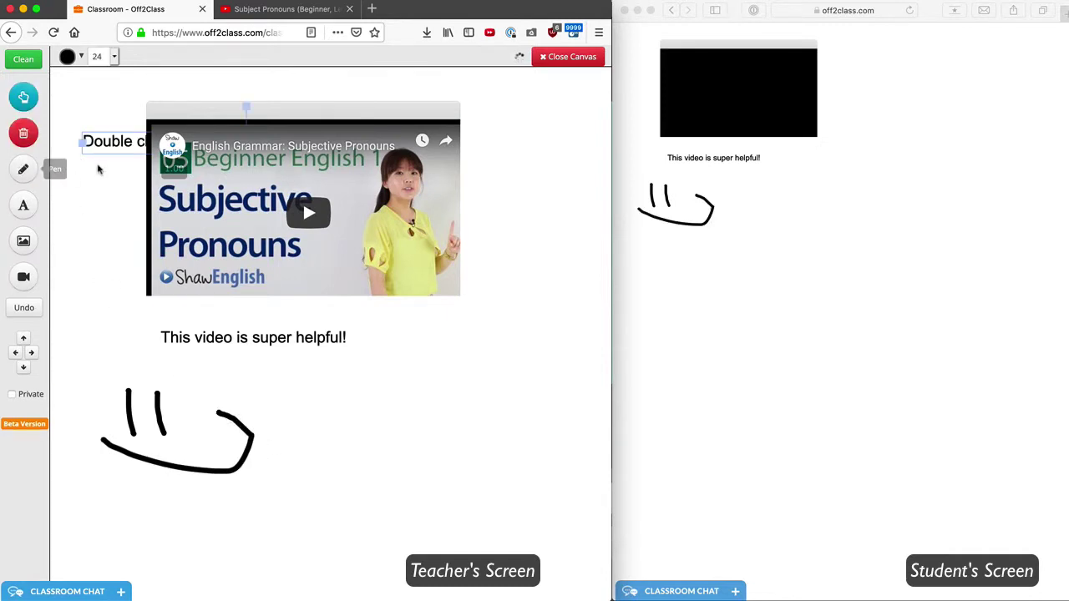
drag(108, 155, 283, 378)
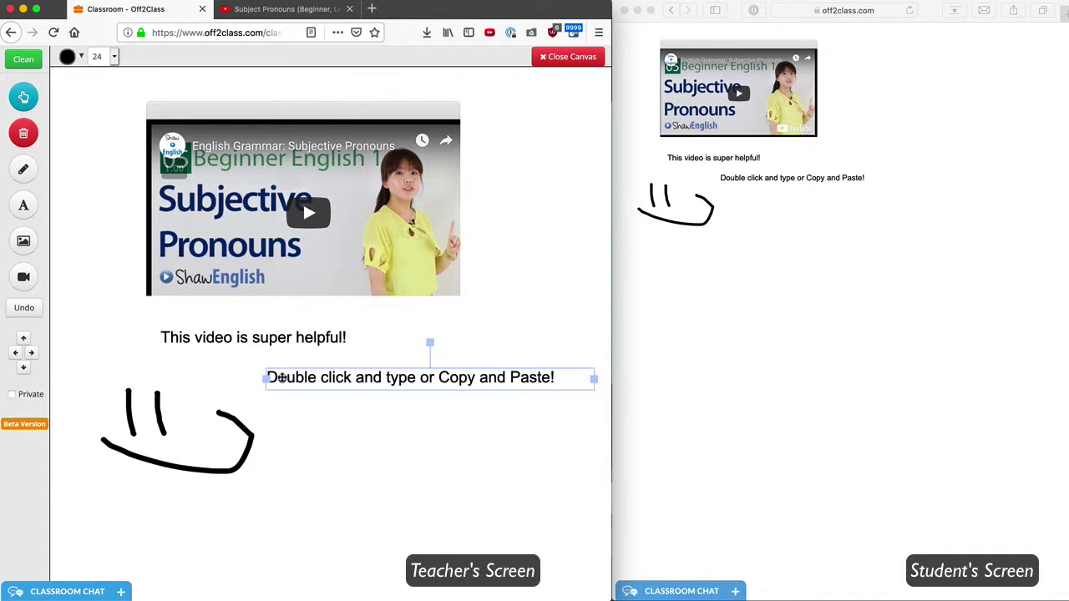
double_click(301, 377)
text(This is my)
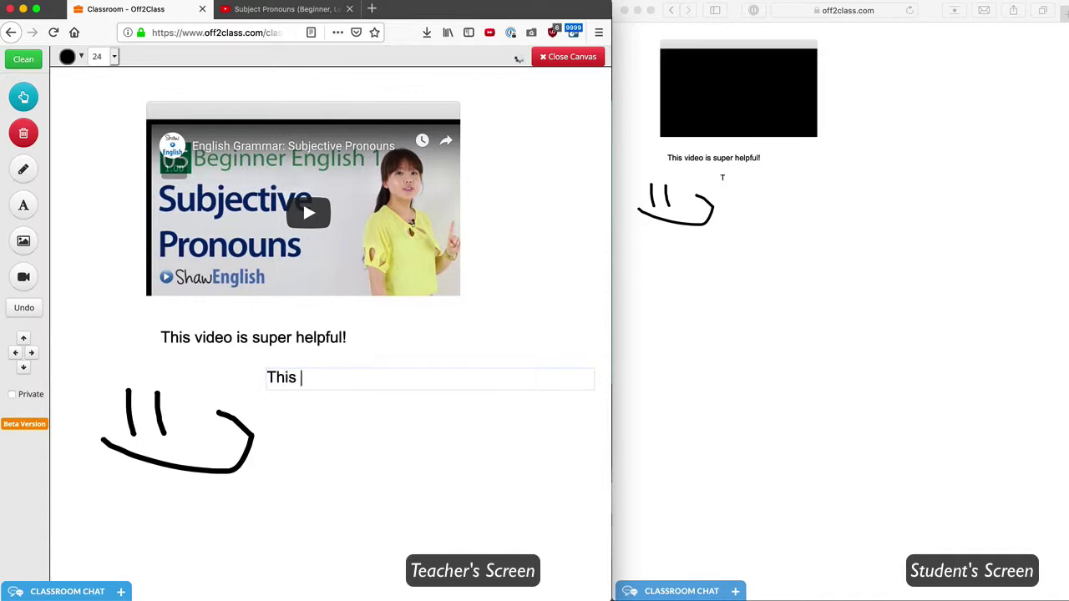
key(BackSpace)
key(BackSpace)
key(BackSpace)
key(BackSpace)
key(BackSpace)
key(BackSpace)
key(BackSpace)
key(BackSpace)
key(BackSpace)
key(BackSpace)
text(Look at my dog! __)
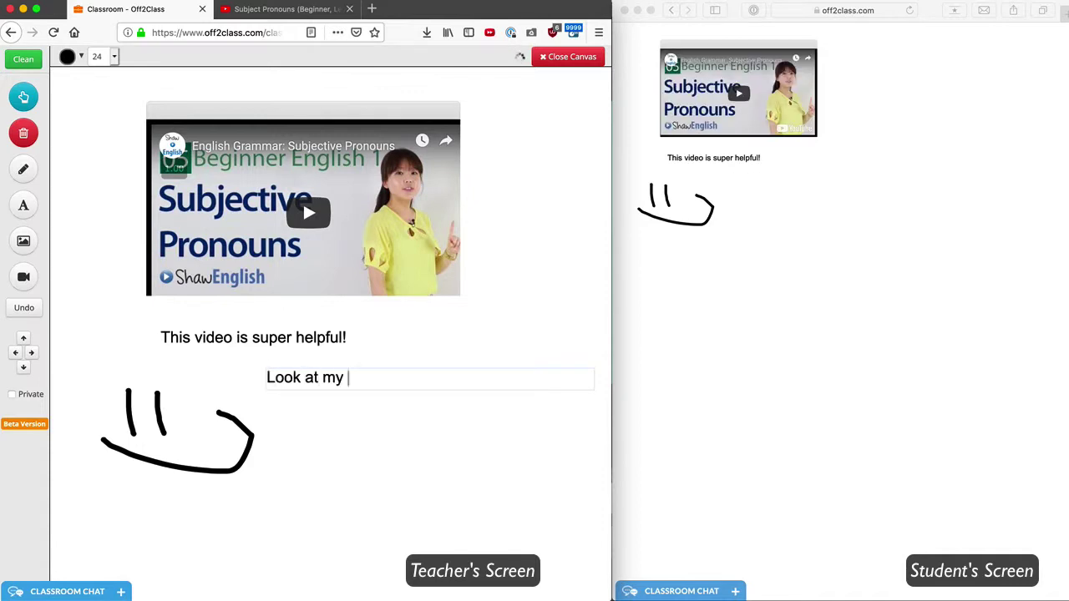
text(__ likes her food!)
click(405, 487)
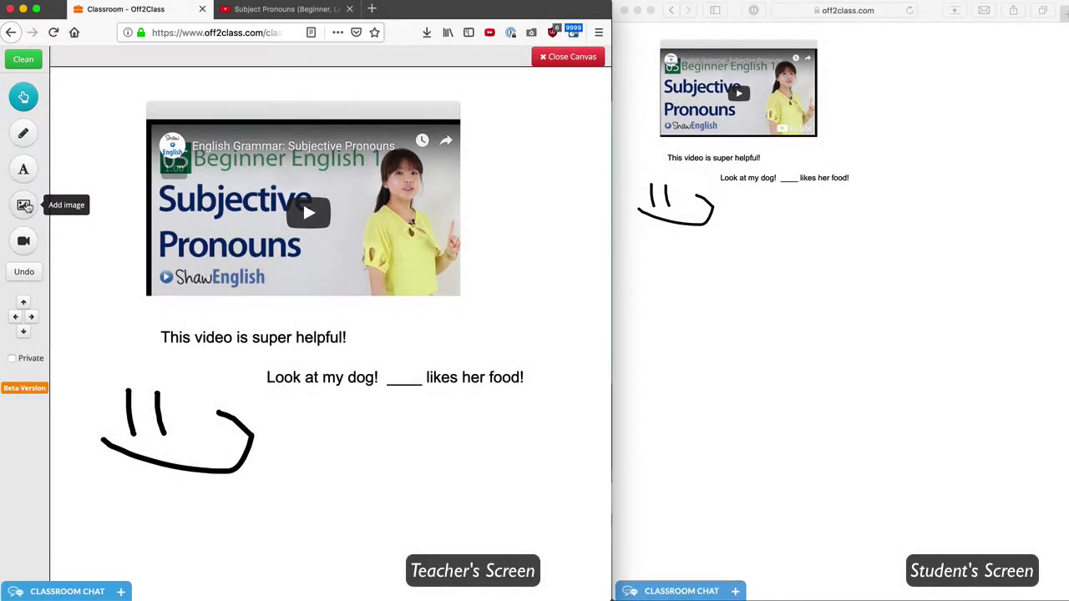
Step: Upload the screenshot from the subject pronouns folder, place it below the dog sentence, and shift the canvas content up one increment
click(23, 205)
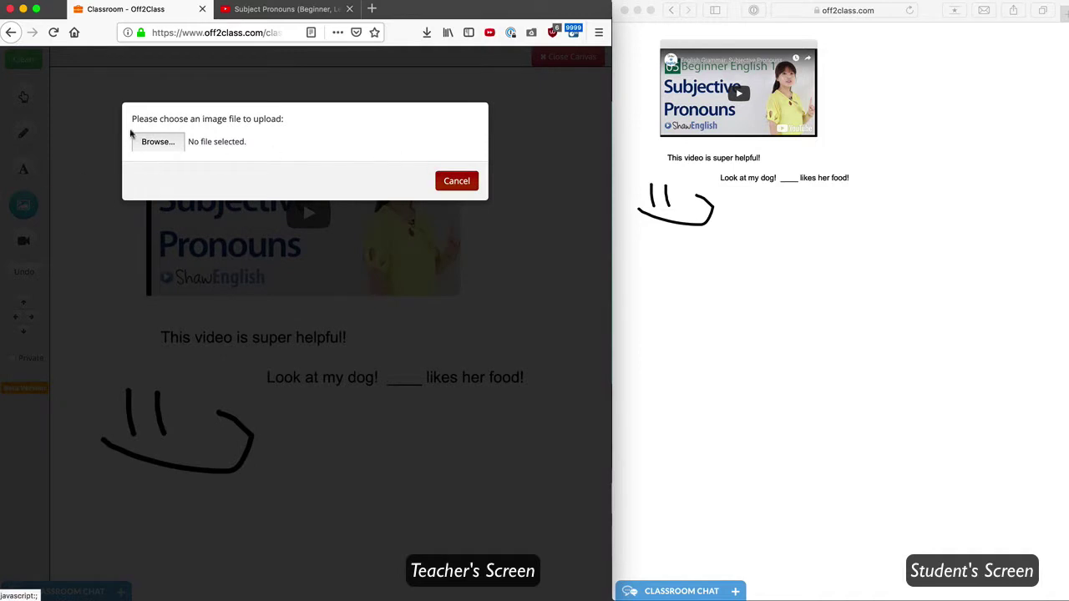
click(172, 142)
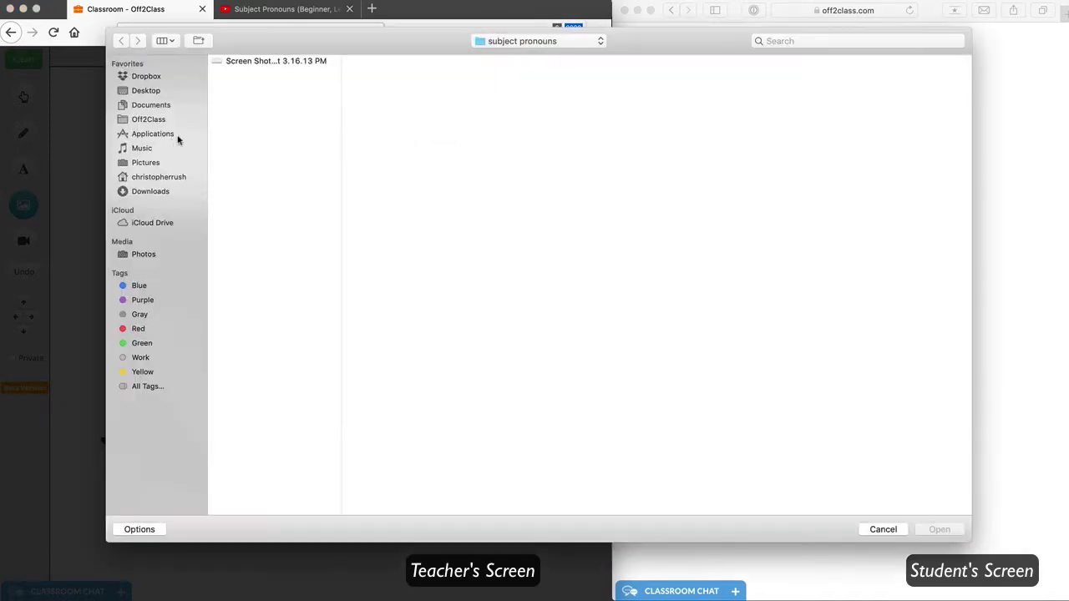
click(299, 63)
click(937, 528)
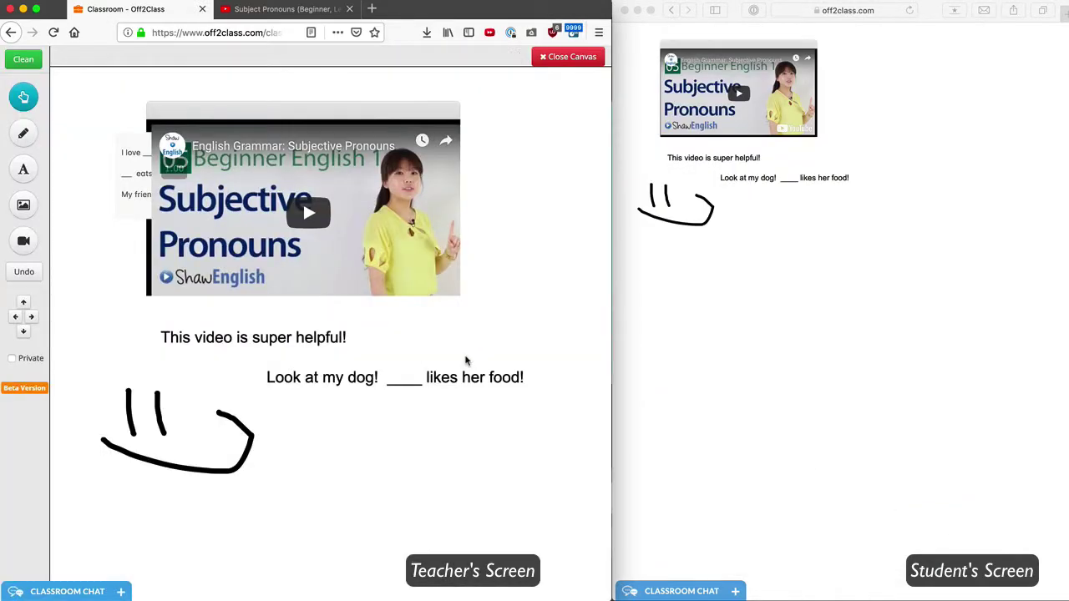
drag(143, 292, 320, 454)
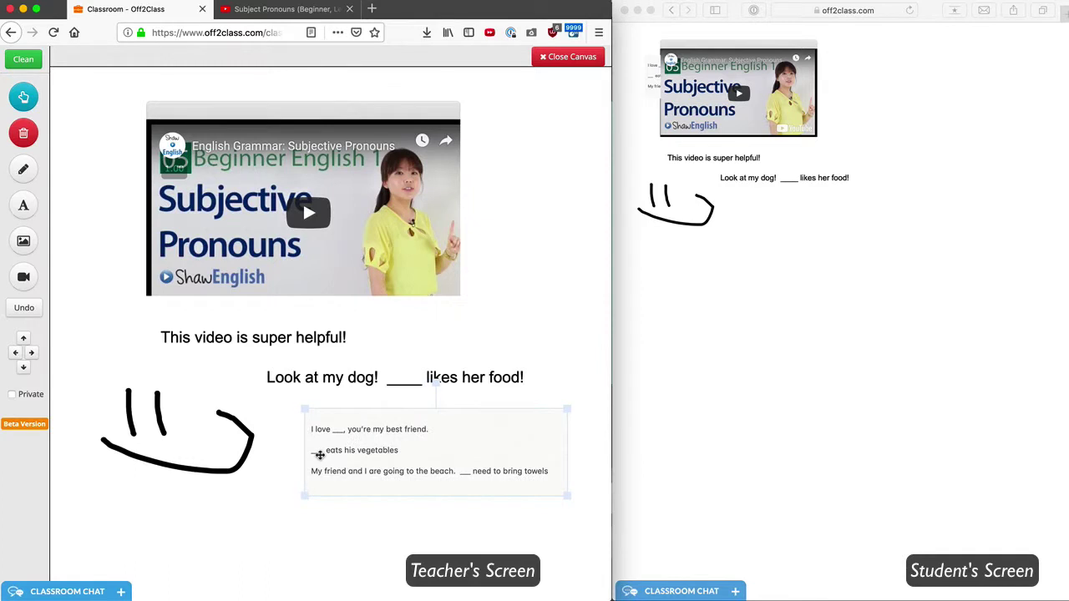
click(480, 358)
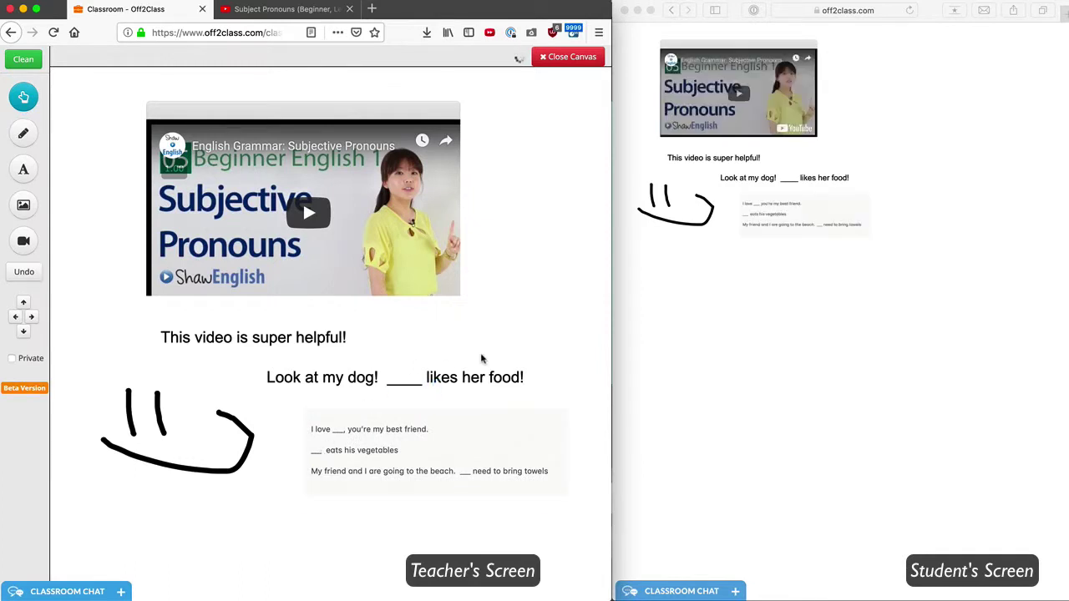
click(25, 305)
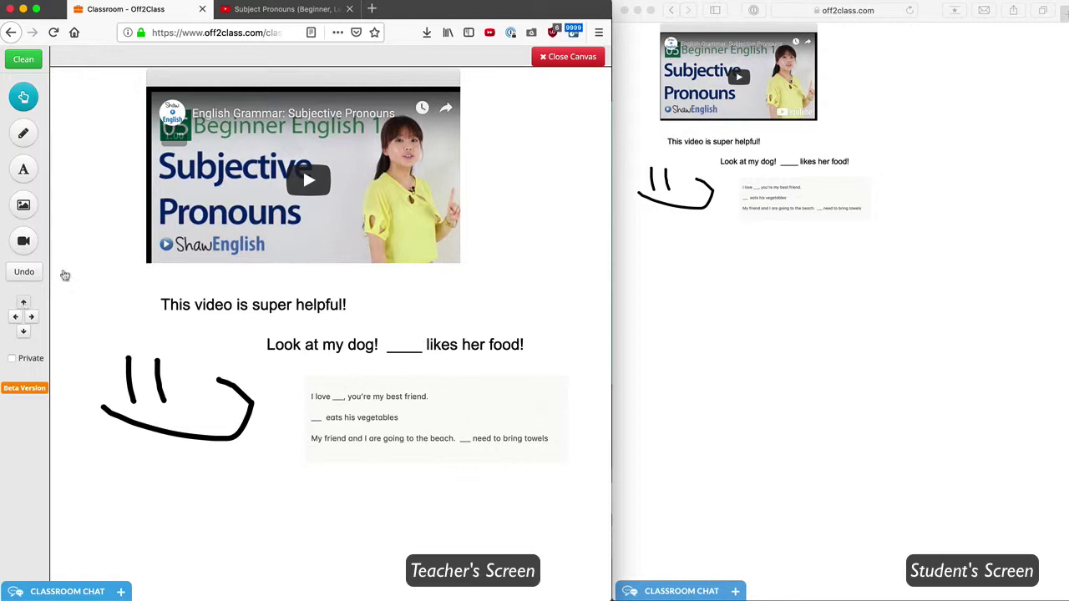
Step: Switch to YouTube and copy the share link of the "Subject Pronouns (Beginner, Level 1)" video
click(320, 11)
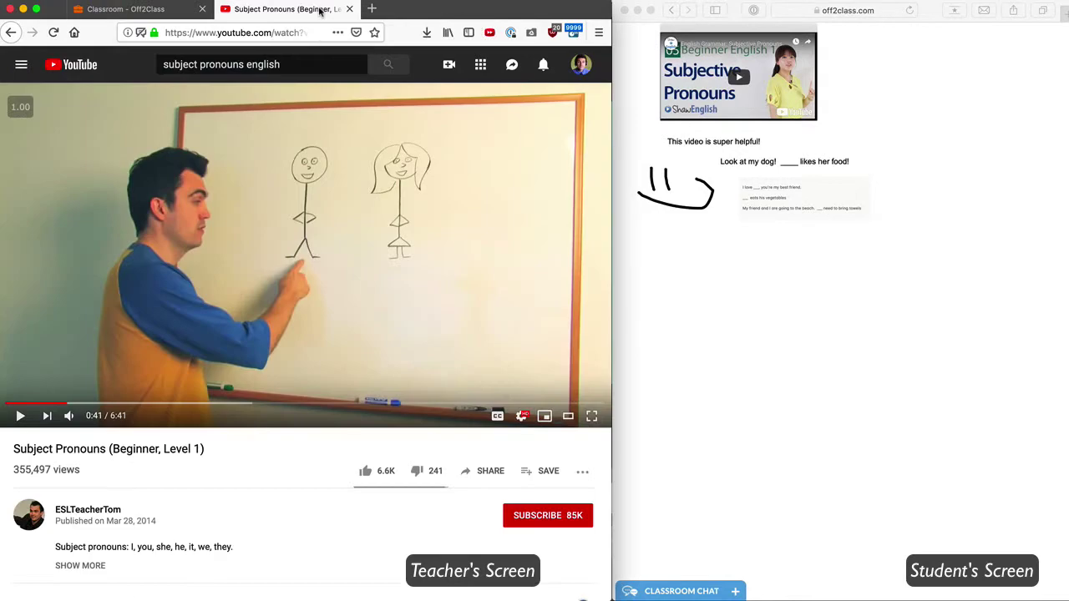
click(487, 473)
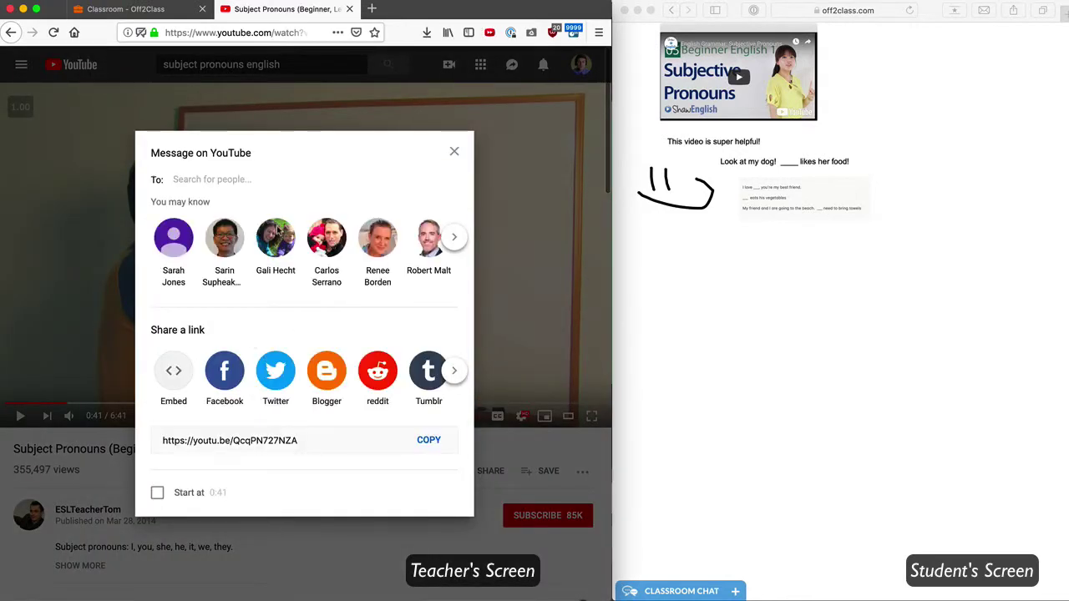
click(223, 441)
click(428, 440)
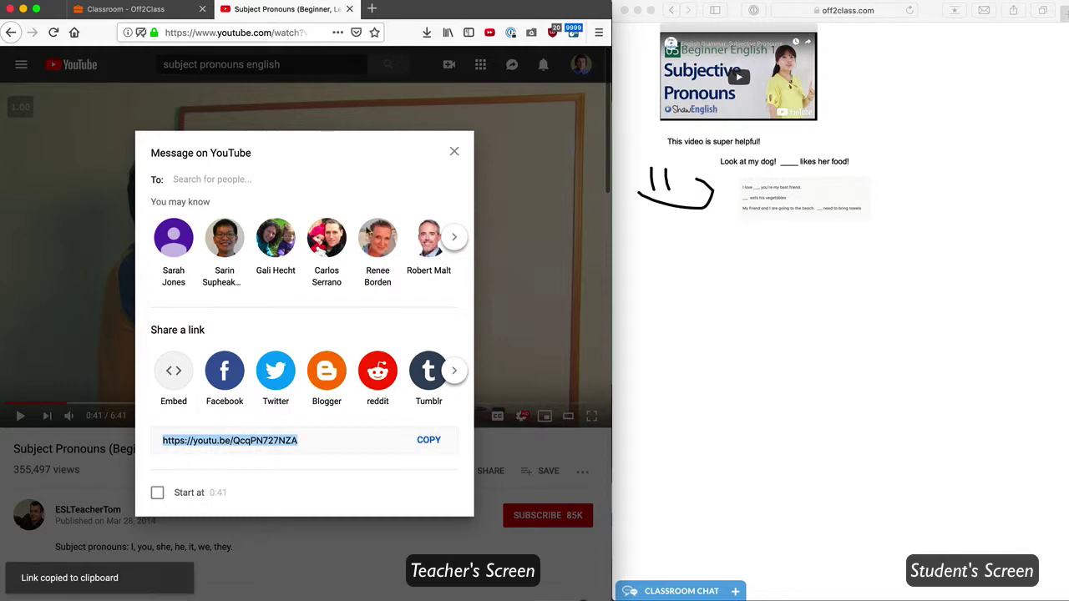
Step: Return to the Off2Class classroom, embed the YouTube video from the copied link, and move it below the dog sentence
click(143, 9)
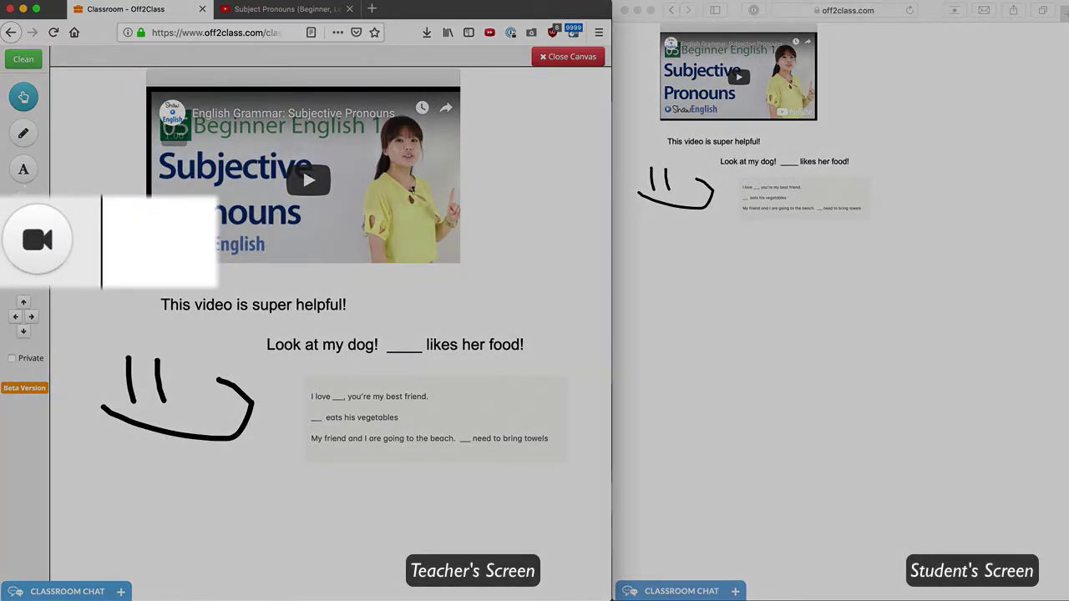
click(26, 244)
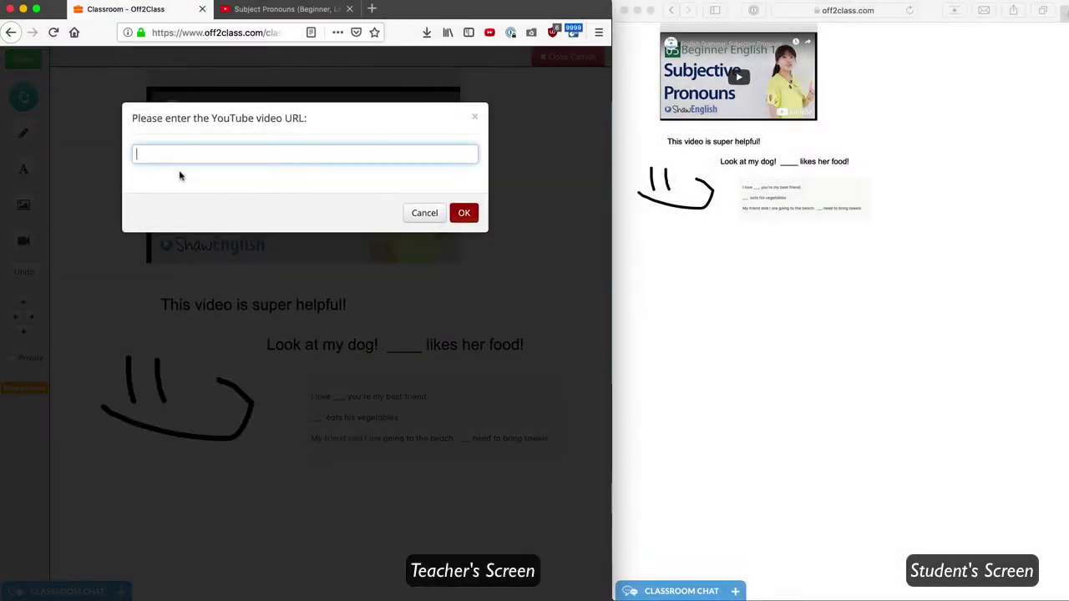
key(super+v)
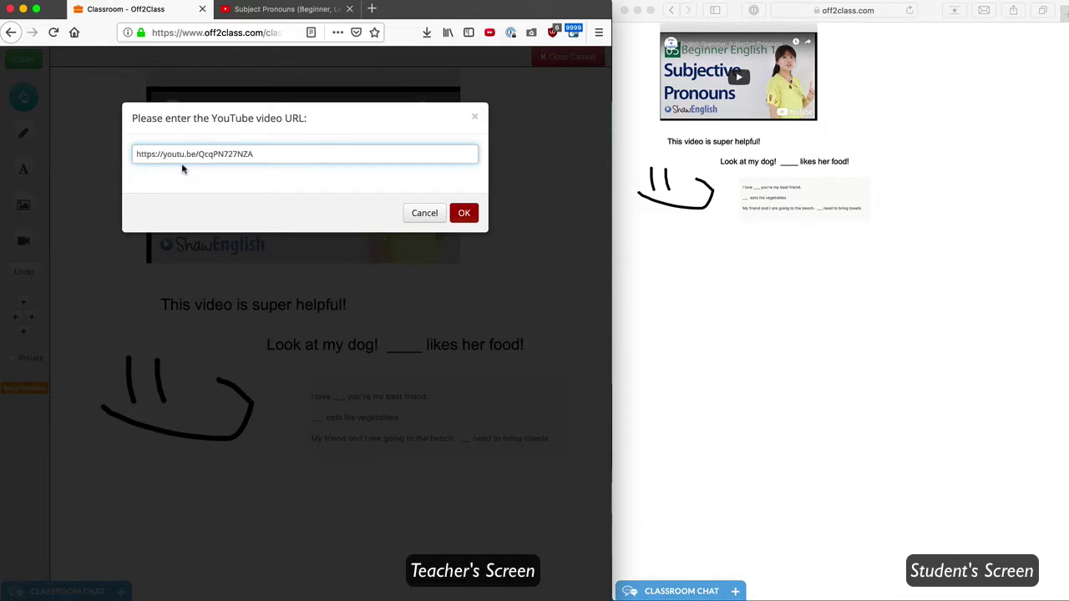
click(465, 209)
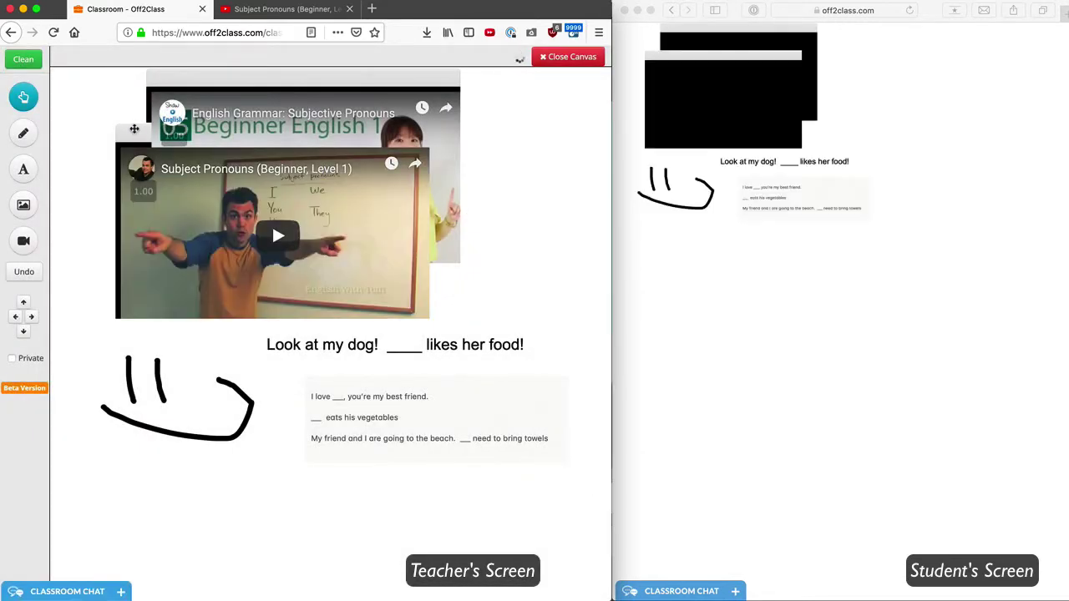
drag(134, 127, 154, 253)
drag(144, 191, 264, 409)
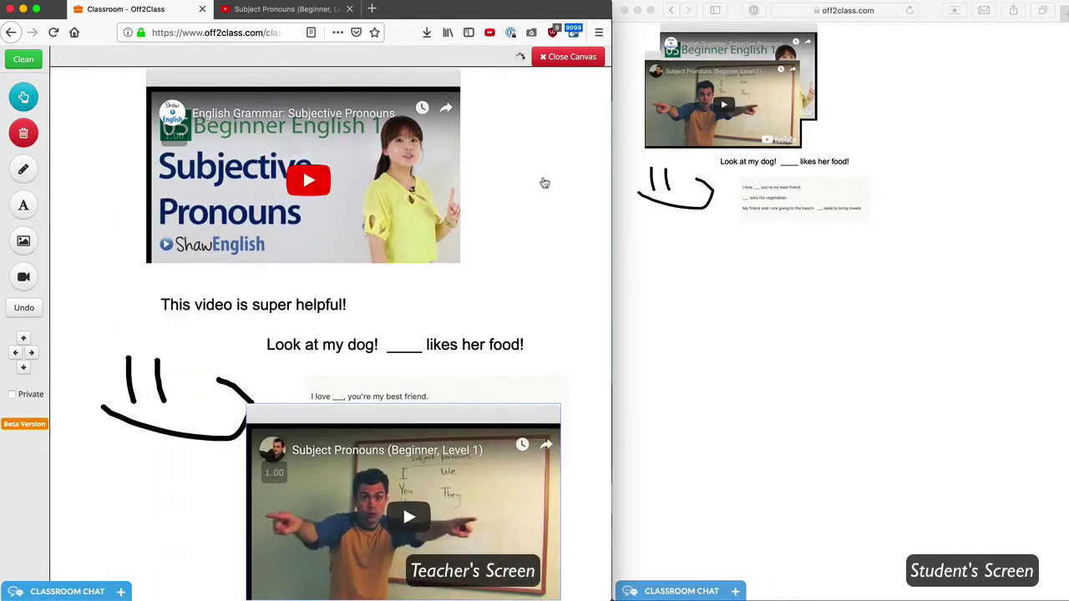
Step: Play the newly embedded Subject Pronouns video on the student's screen
click(749, 355)
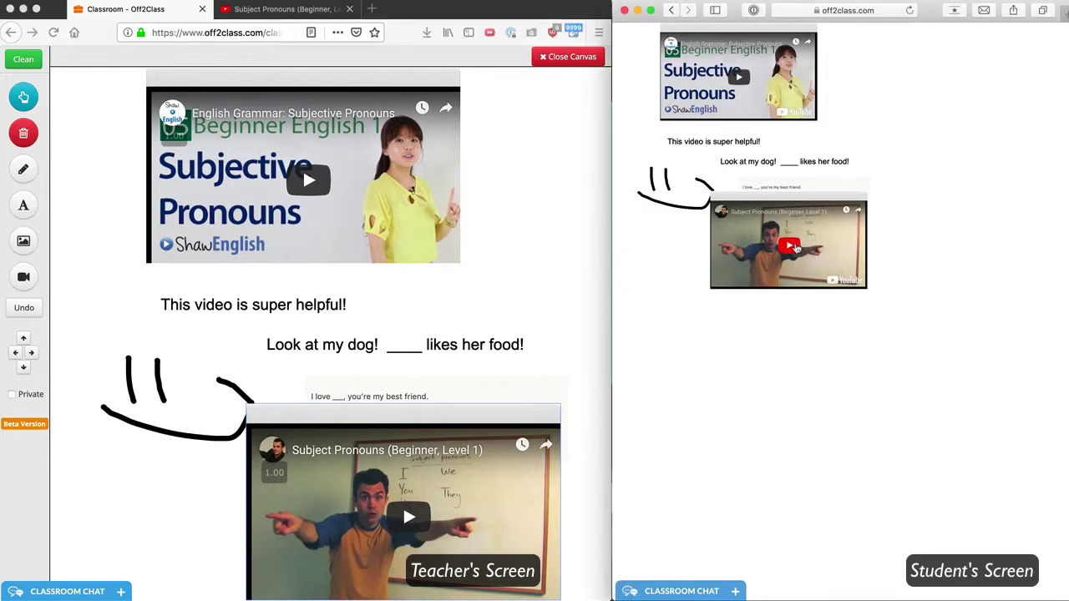
click(796, 248)
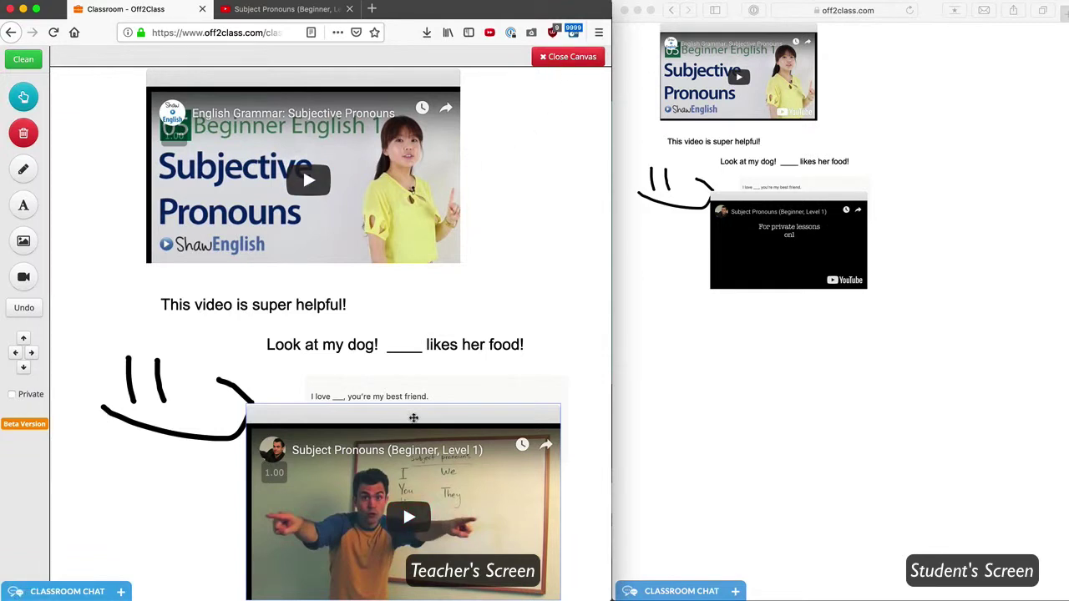
Step: Move the Subject Pronouns video left so it clears the uploaded exercise image, and close the canvas
mouse_move(412, 419)
mouse_down()
mouse_move(160, 430)
mouse_move(138, 420)
mouse_up()
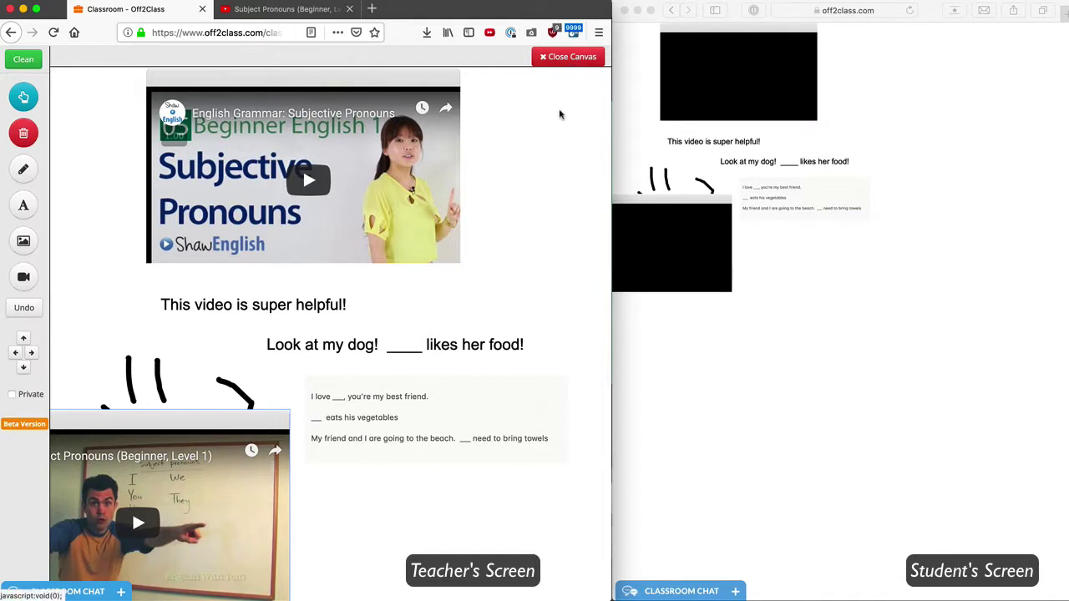
click(563, 58)
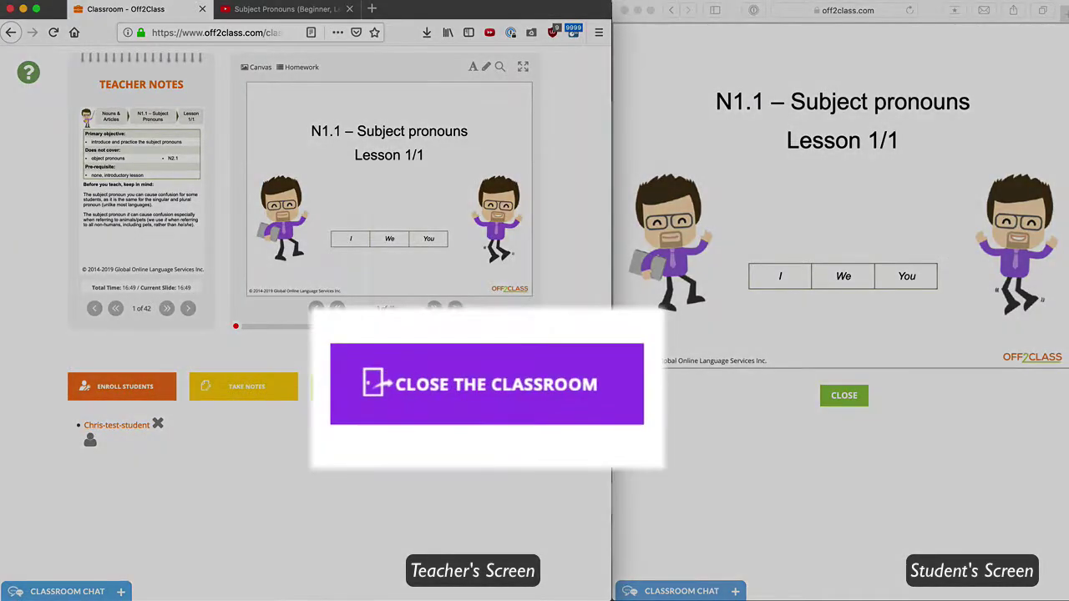
Step: Close the classroom and send the enrolled student the lesson's homework with no due date
click(498, 390)
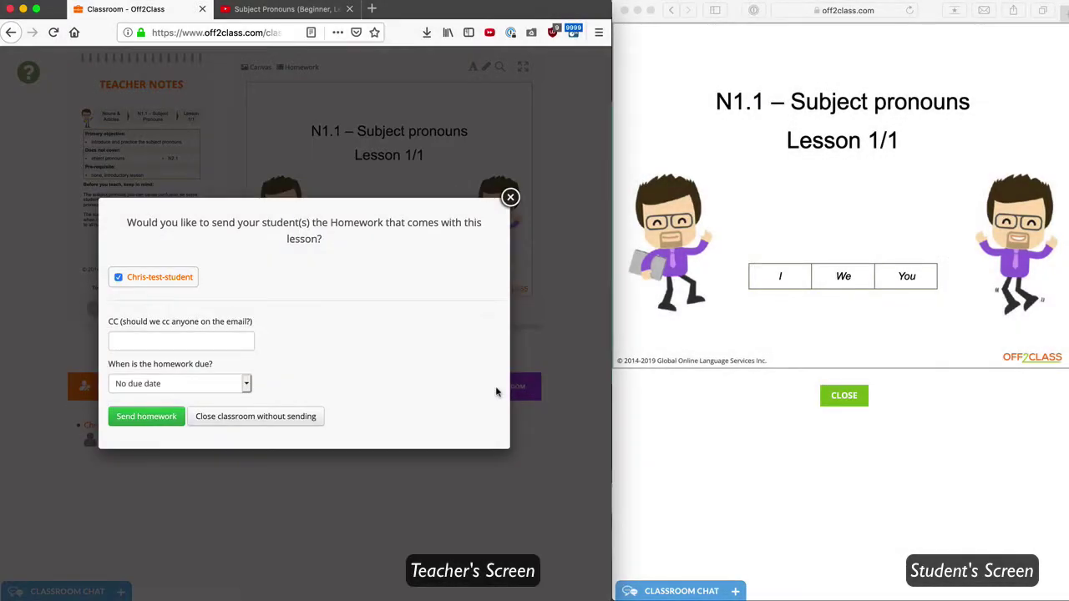
click(151, 422)
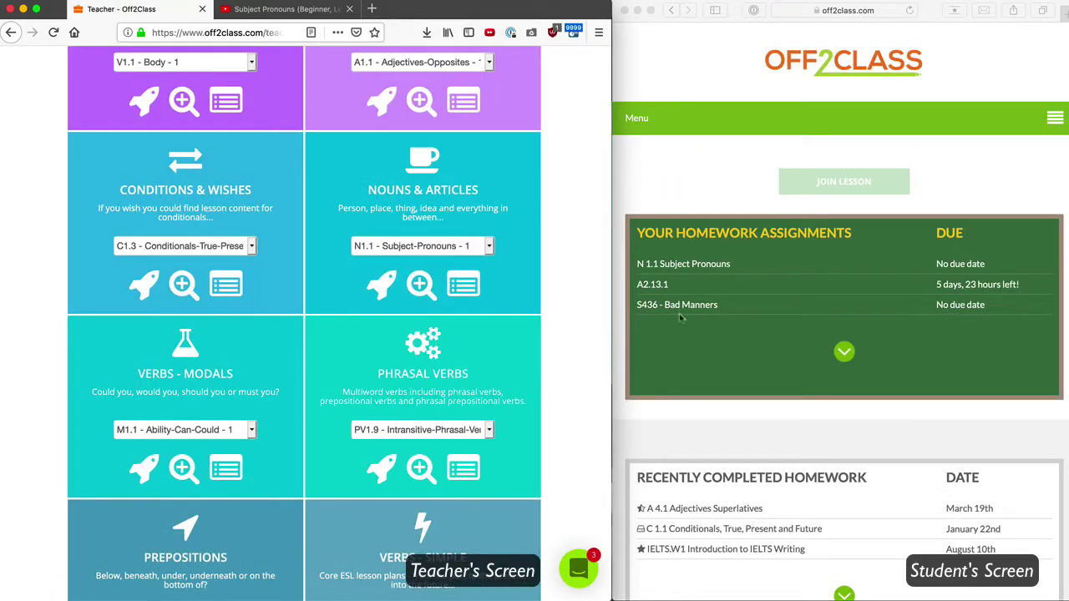
Step: On the student's dashboard, open the "N1.1 - Subject-Pronouns - 1" entry under Recent Lessons and Summaries
scroll(680, 320, down, 5)
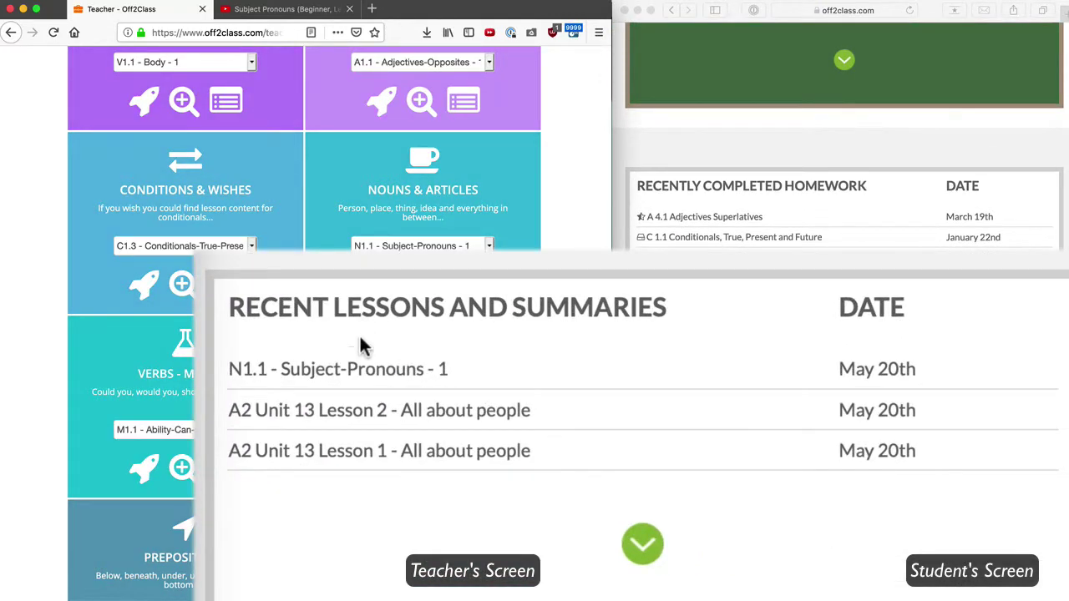
click(703, 440)
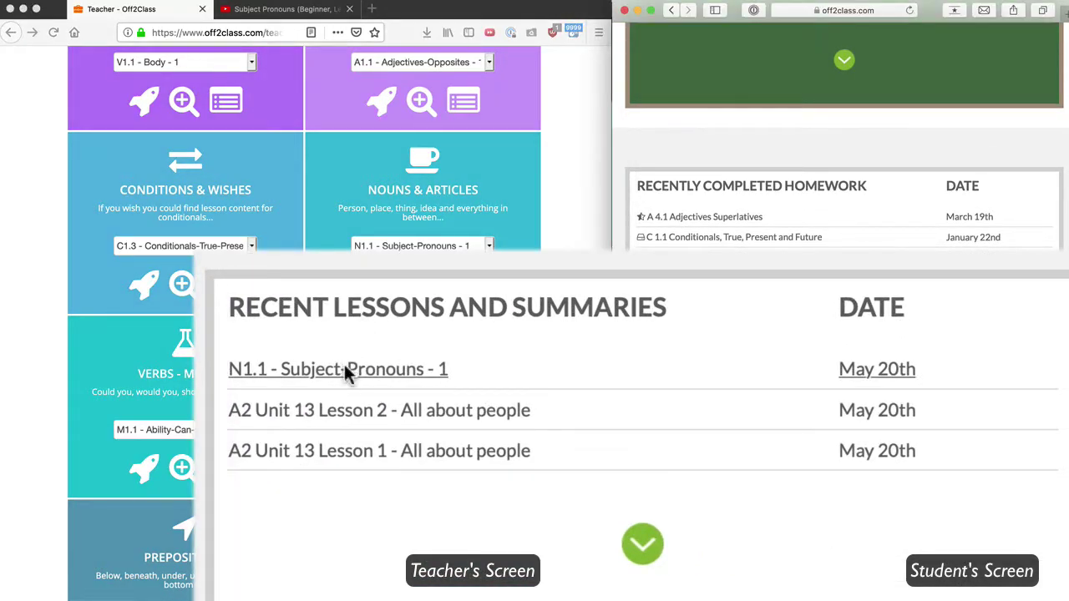
click(694, 429)
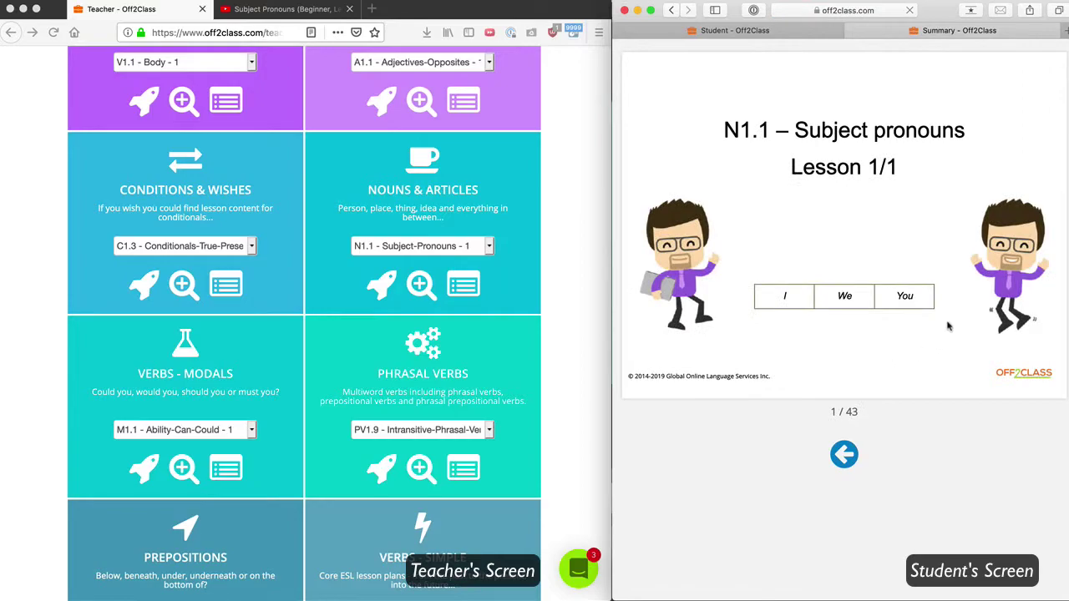
Step: Page through the N1.1 lesson summary on the student's side to its last slide, 43, which holds the canvas link
click(1045, 226)
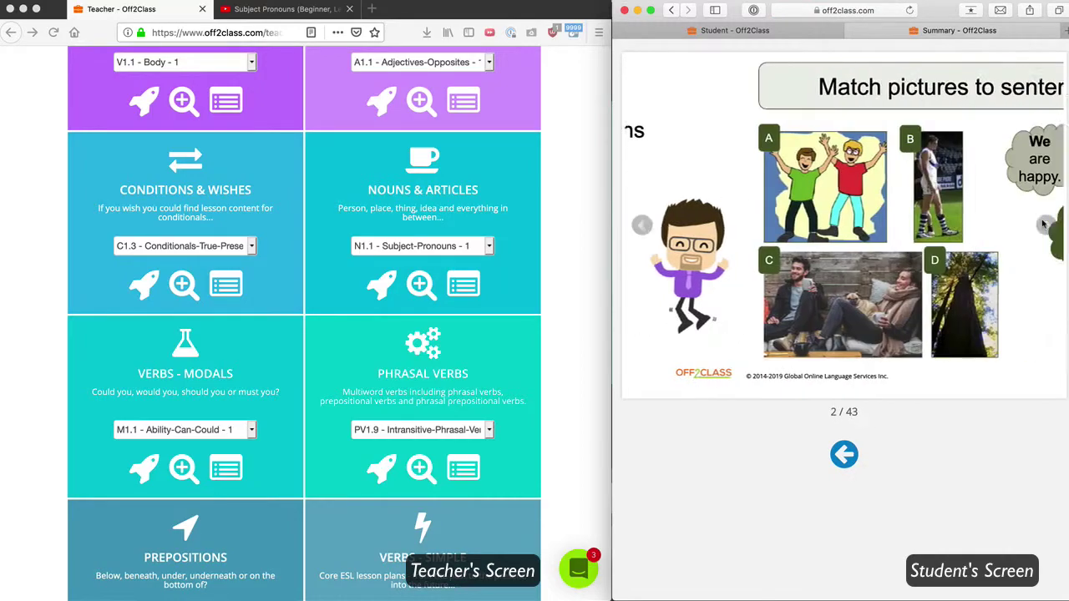
click(1044, 225)
click(1044, 225)
click(1045, 225)
click(1044, 226)
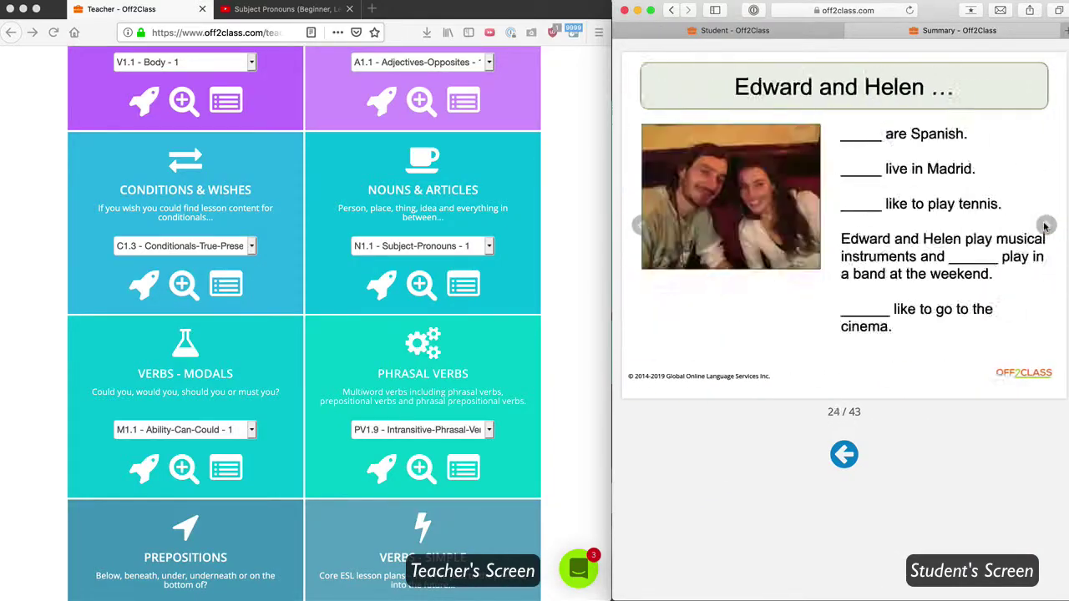
click(1044, 226)
click(1045, 226)
click(1044, 226)
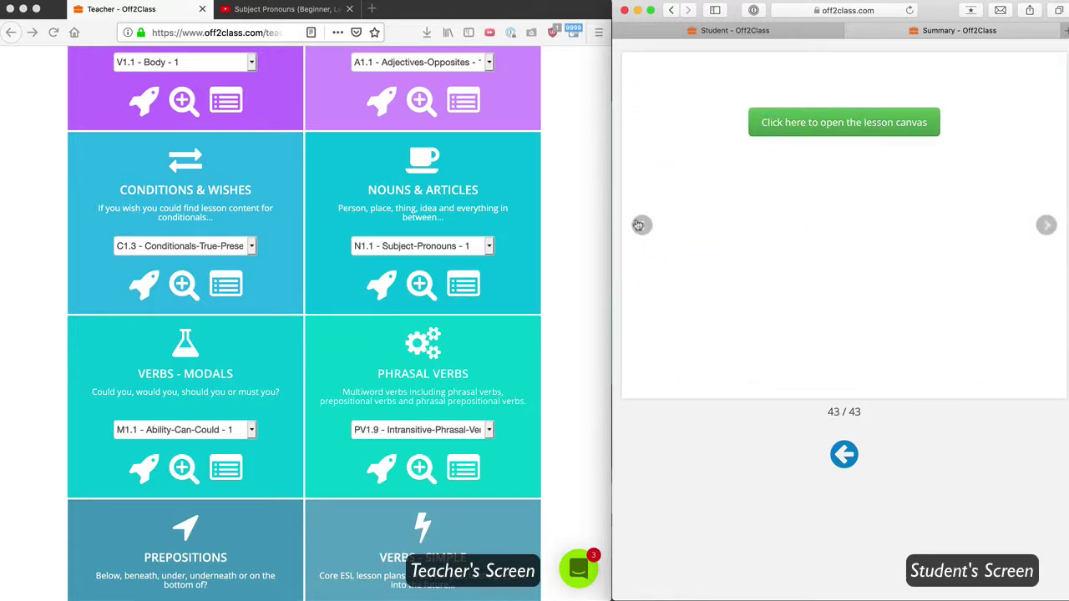
click(640, 225)
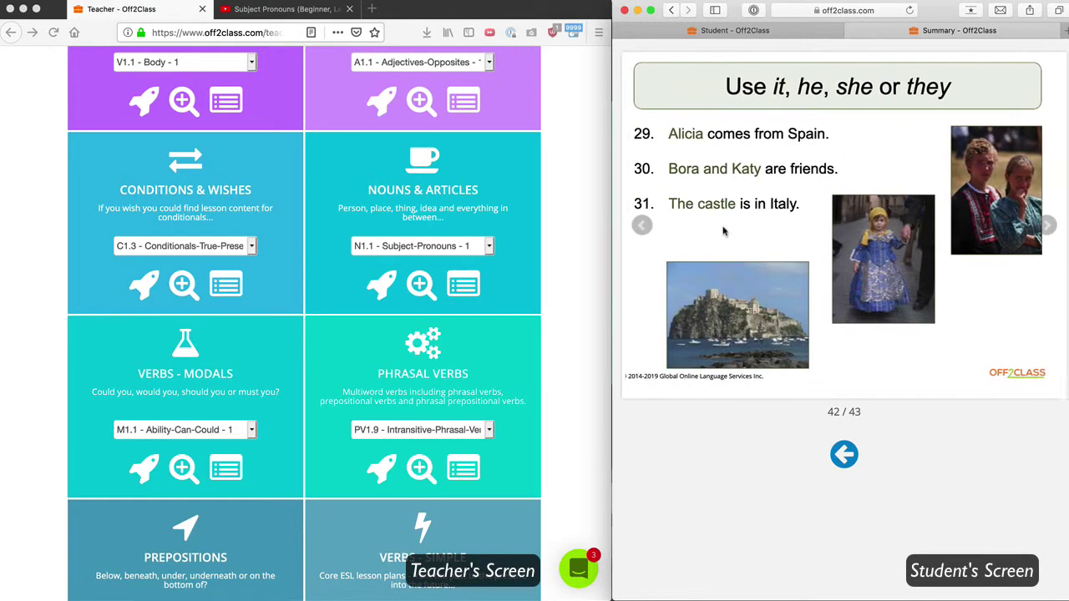
click(1044, 232)
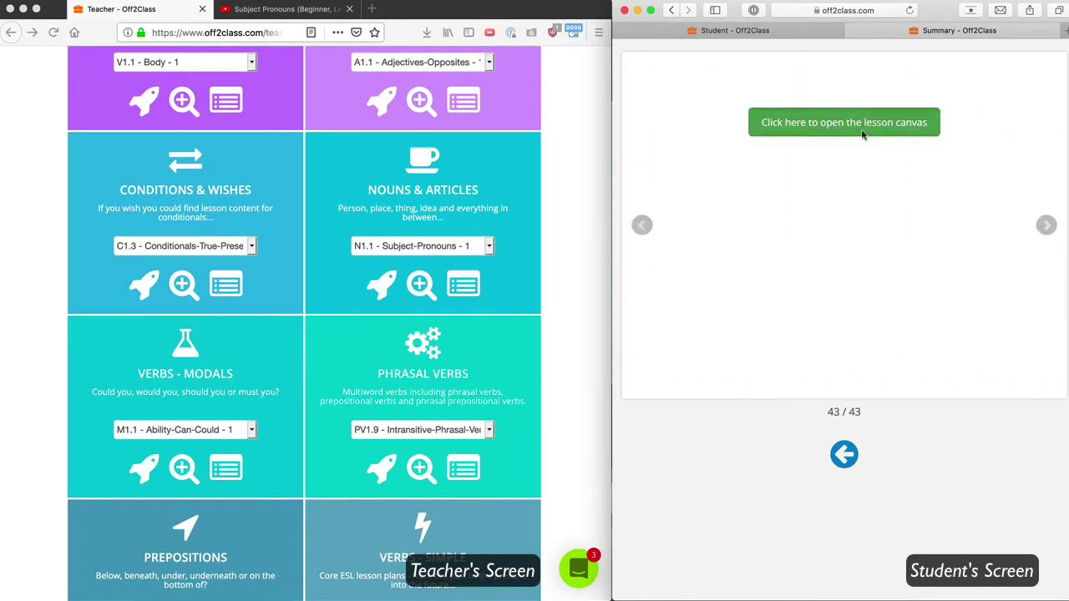
Step: Open the saved lesson canvas from the summary and shift its content down and right to show both embedded videos in full
click(863, 127)
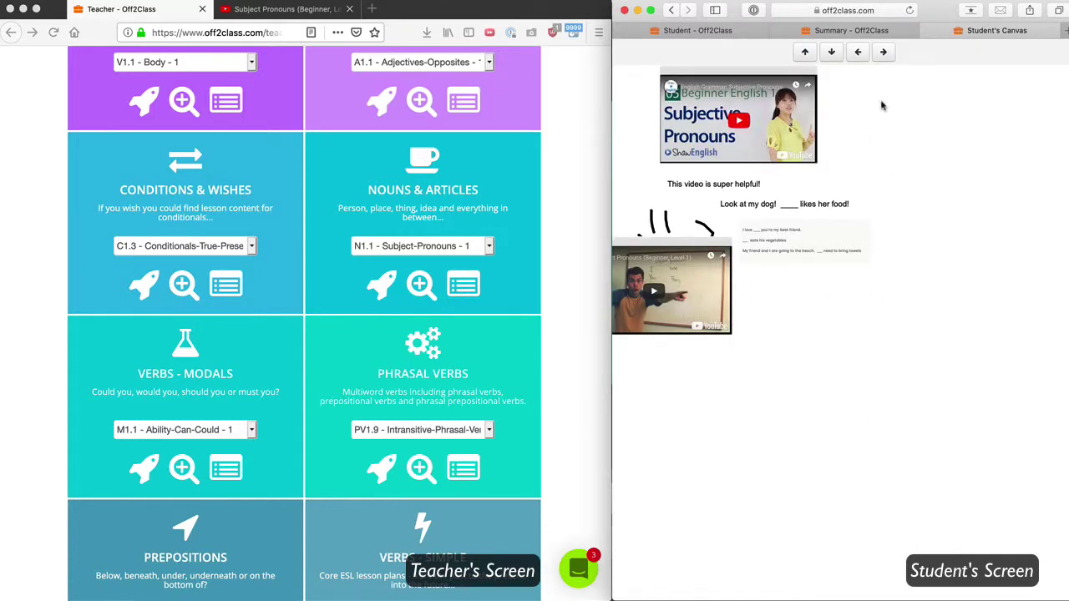
click(832, 57)
click(831, 57)
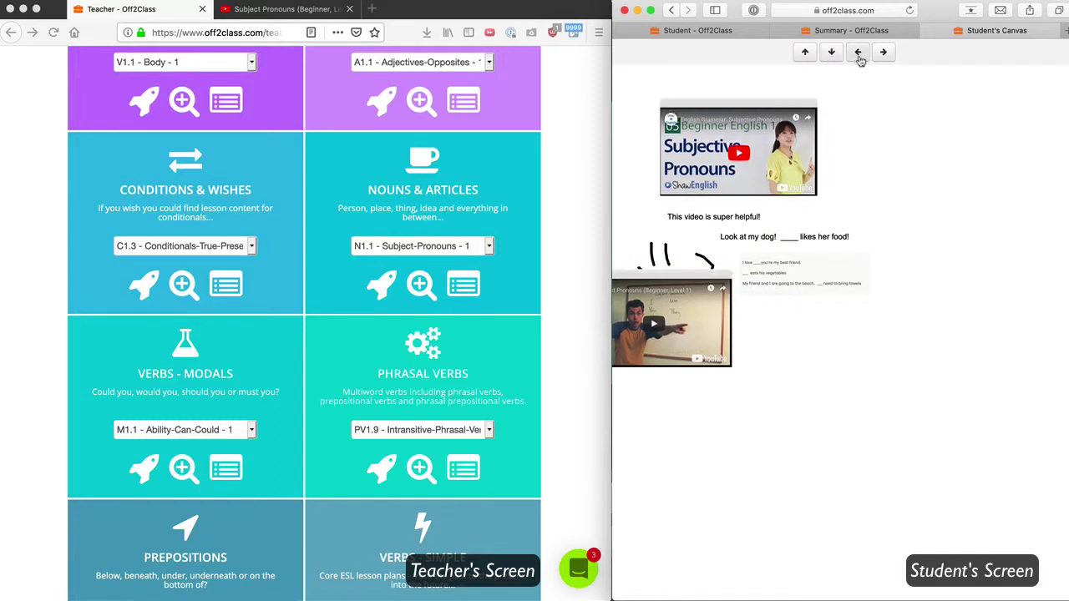
click(859, 55)
click(886, 53)
click(886, 53)
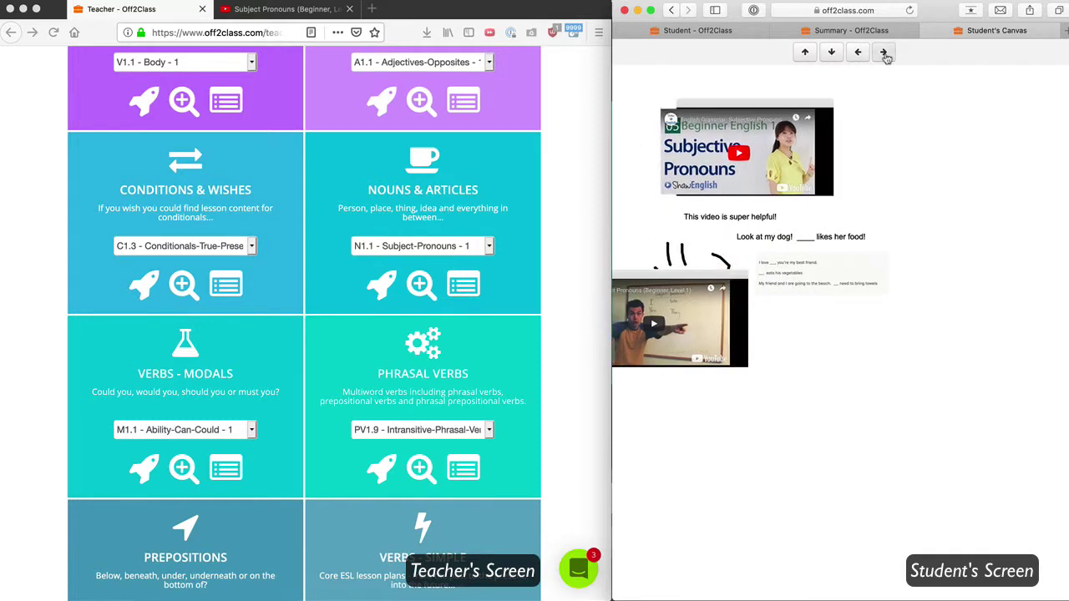
click(886, 54)
click(886, 54)
click(885, 53)
click(885, 54)
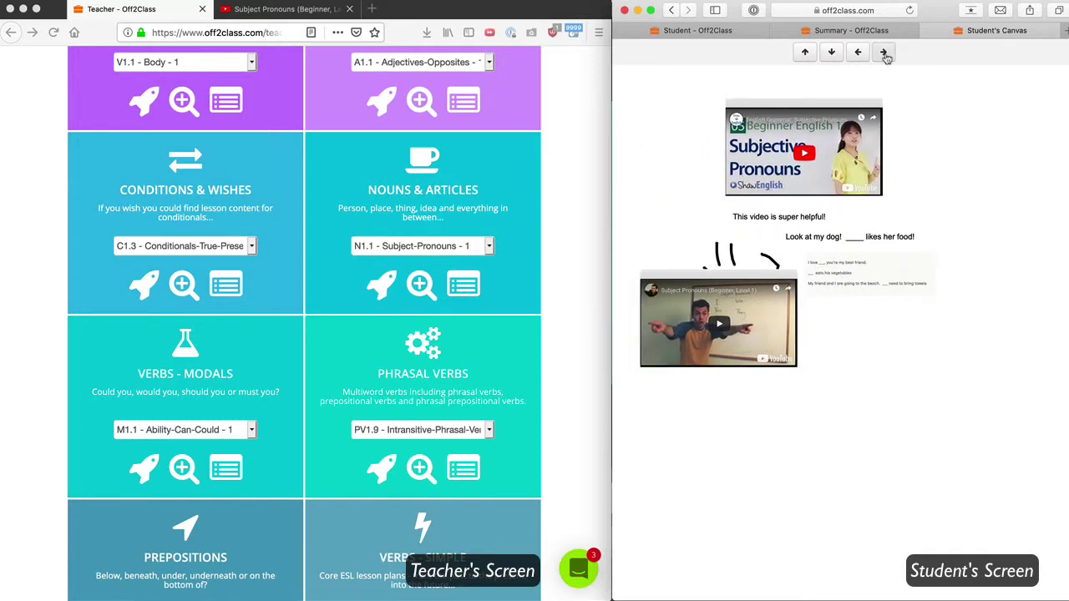